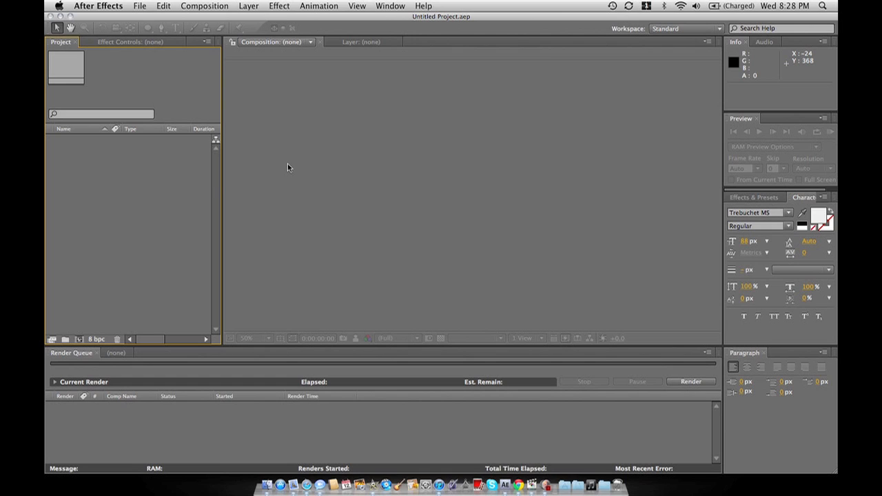
# - Switch to Finder, browse the Untitled drive, and expand the winter 10/11 nature footage folder
pyautogui.click(264, 488)
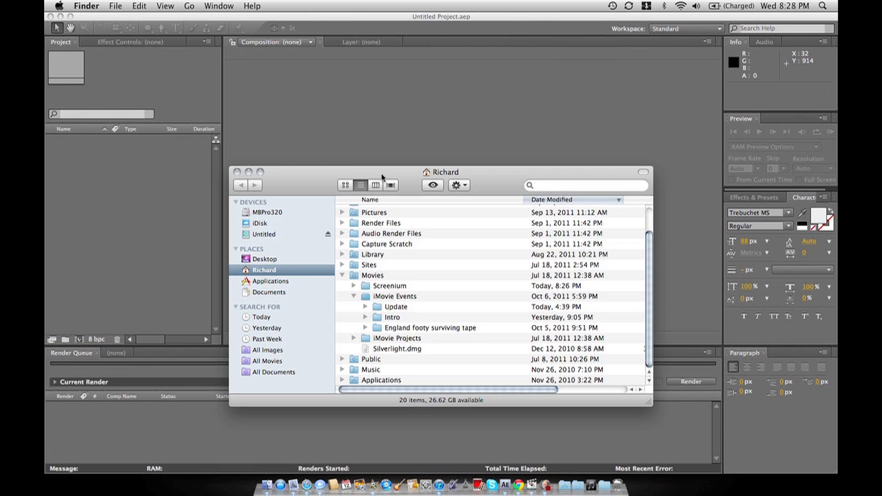
pyautogui.moveTo(360, 171); pyautogui.dragTo(375, 91)
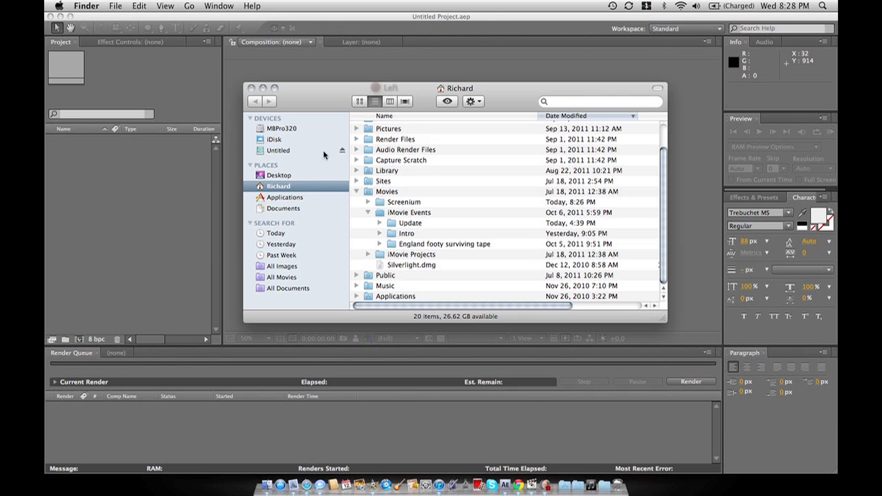
pyautogui.click(279, 151)
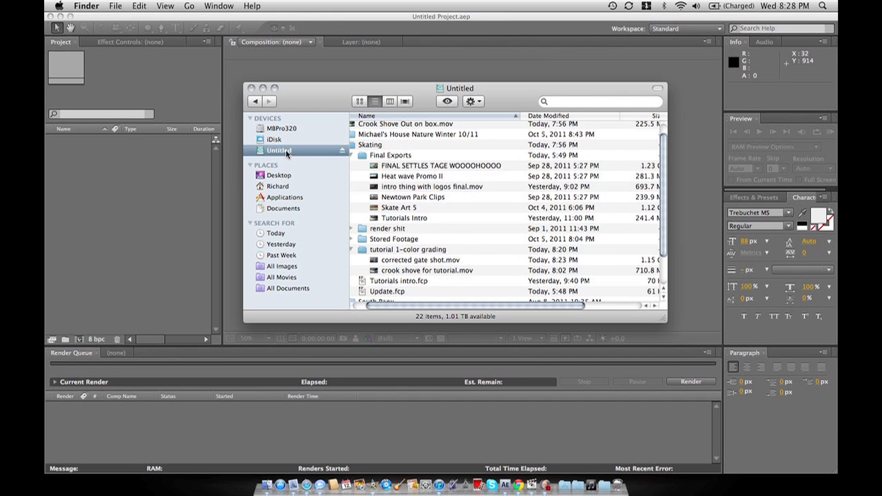
pyautogui.hscroll(-2, 527, 187)
pyautogui.scroll(-1, 527, 186)
pyautogui.scroll(-2, 526, 185)
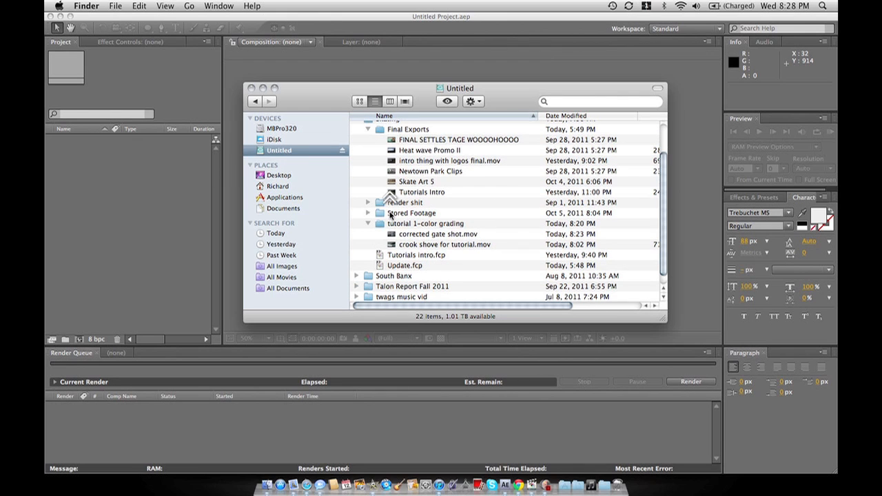
pyautogui.scroll(3, 390, 210)
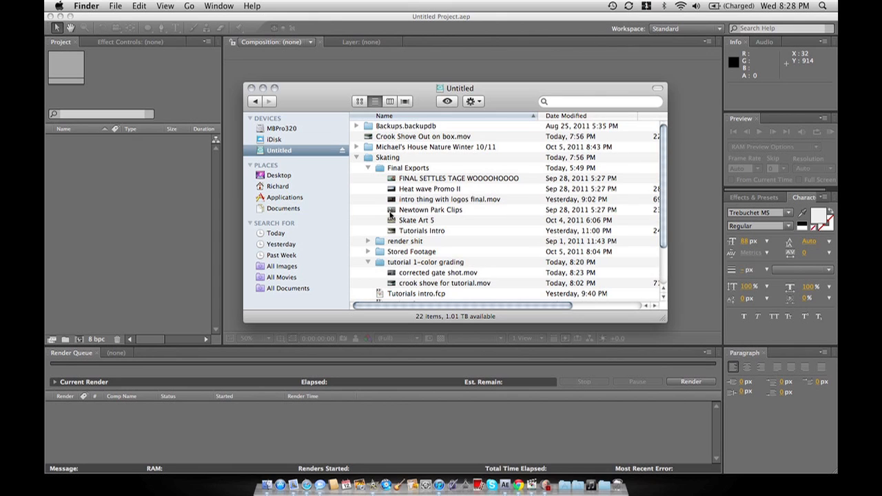
pyautogui.scroll(-3, 391, 216)
pyautogui.scroll(3, 382, 234)
pyautogui.click(357, 158)
pyautogui.click(356, 147)
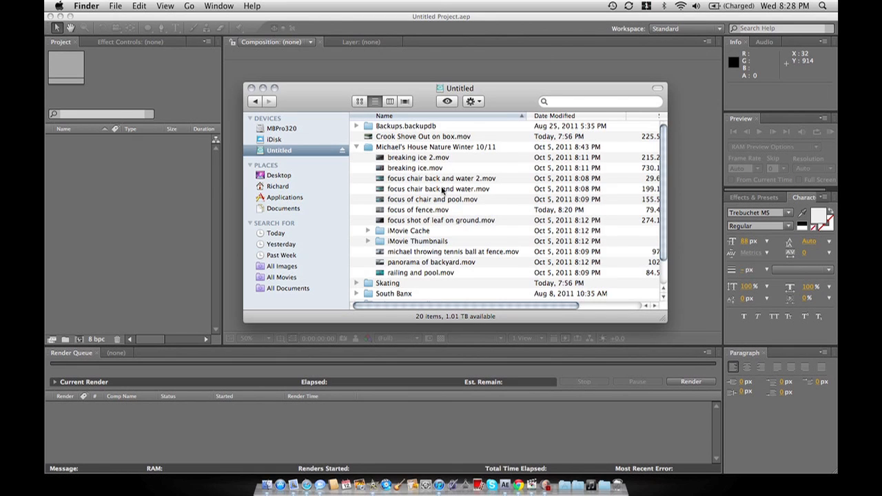
# - Import focus of fence.mov into the After Effects project and create a new composition from the clip
pyautogui.scroll(-1, 443, 190)
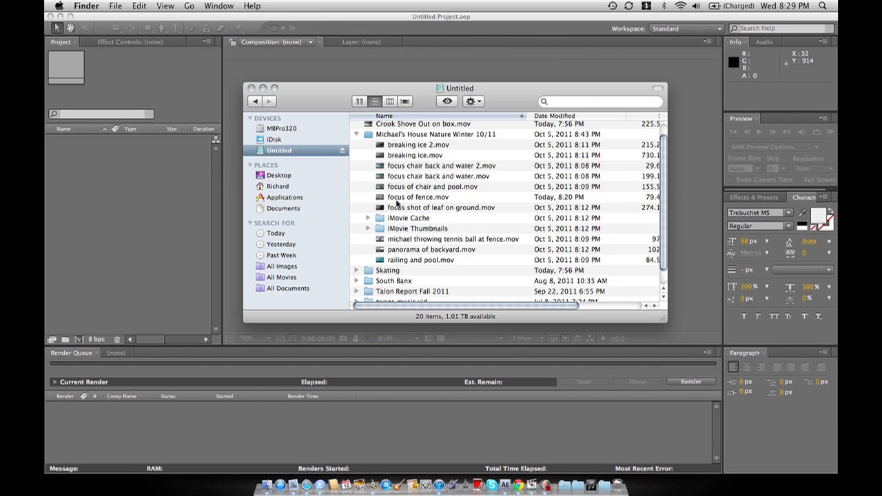
pyautogui.moveTo(411, 197); pyautogui.dragTo(108, 182)
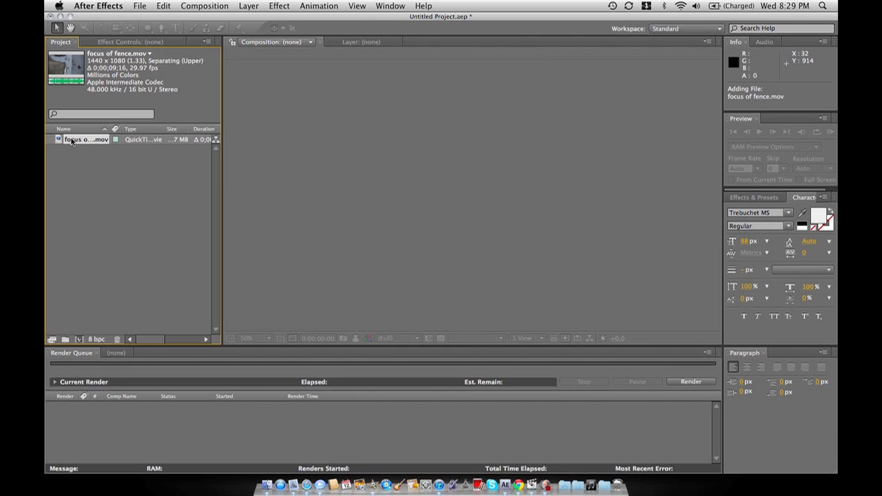
pyautogui.moveTo(71, 141); pyautogui.dragTo(434, 154)
pyautogui.moveTo(434, 155); pyautogui.dragTo(434, 154)
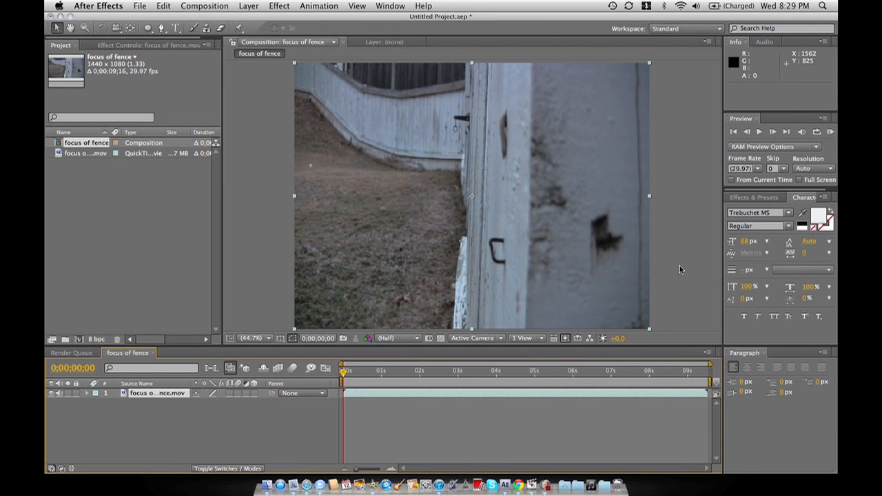
# - Check frames along the fence clip and place the current time at 0;00;01;00
pyautogui.moveTo(511, 372); pyautogui.dragTo(429, 351)
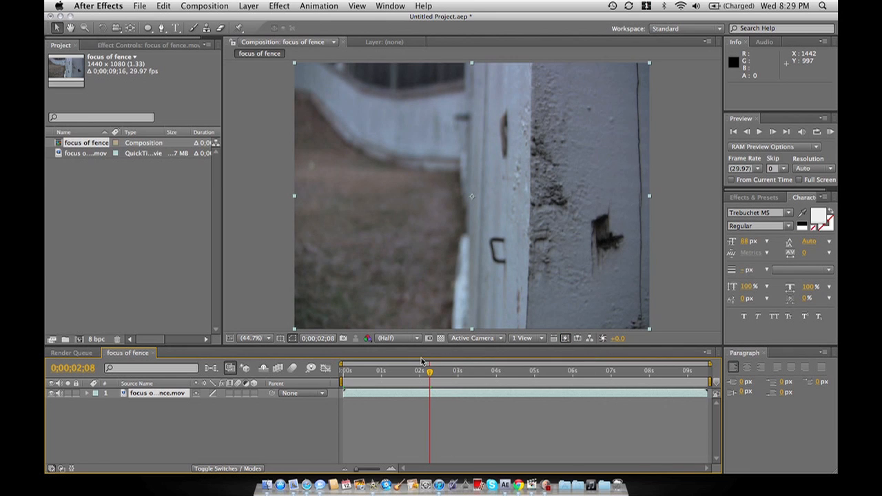
pyautogui.click(423, 362)
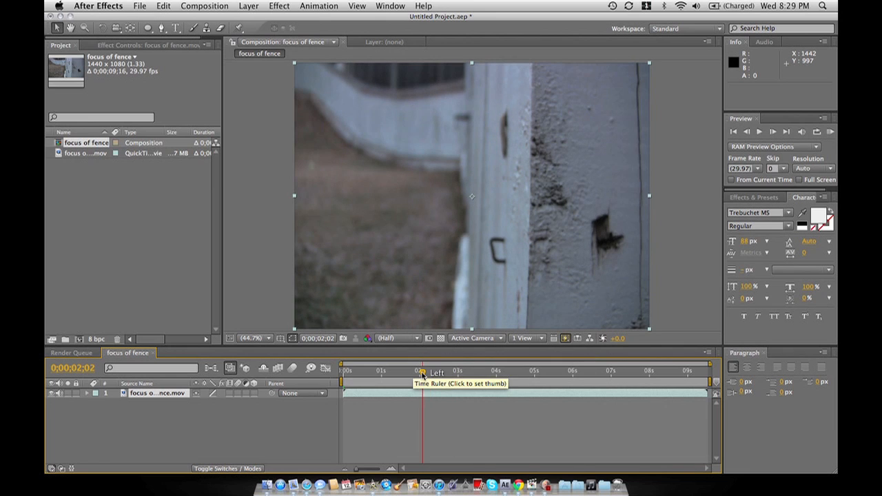
pyautogui.click(571, 373)
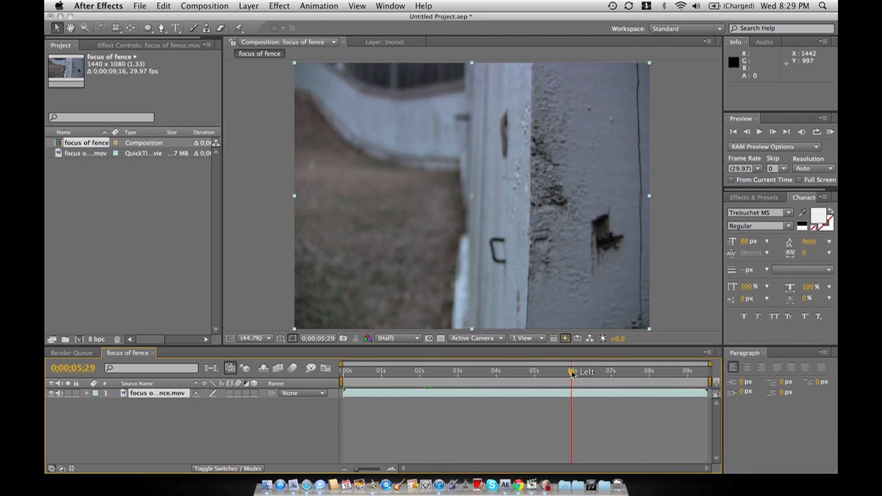
pyautogui.click(381, 371)
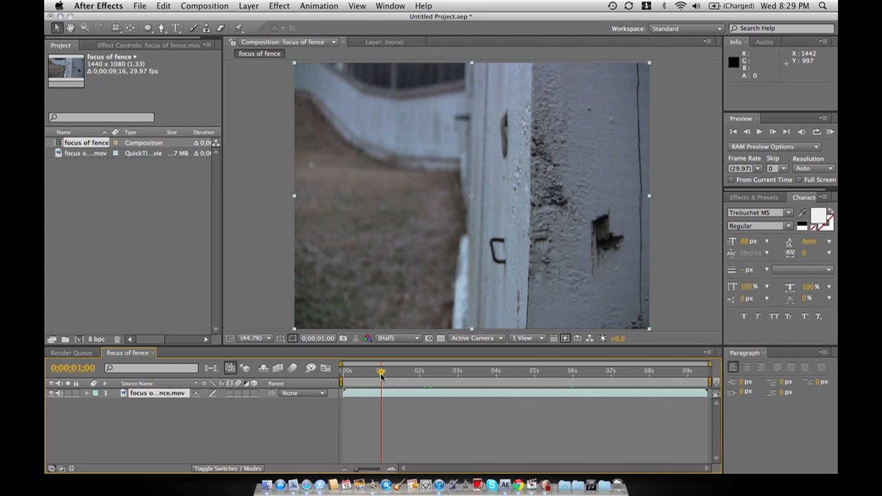
# - Apply the Curves color correction effect to the focus of fence.mov layer
pyautogui.click(278, 6)
pyautogui.moveTo(314, 105)
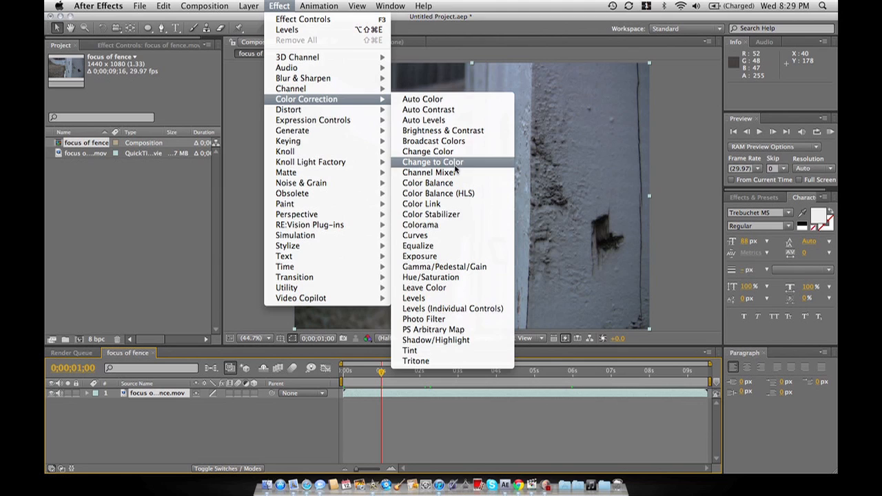
pyautogui.click(442, 239)
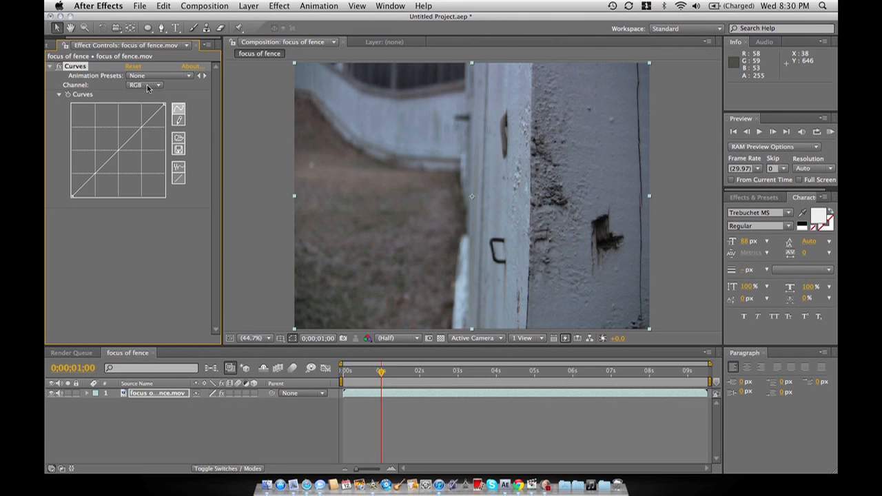
# - Try an extreme RGB curve with many alternating high and low points, and compare it with the effect switched off
pyautogui.moveTo(135, 133); pyautogui.dragTo(93, 130)
pyautogui.click(117, 169)
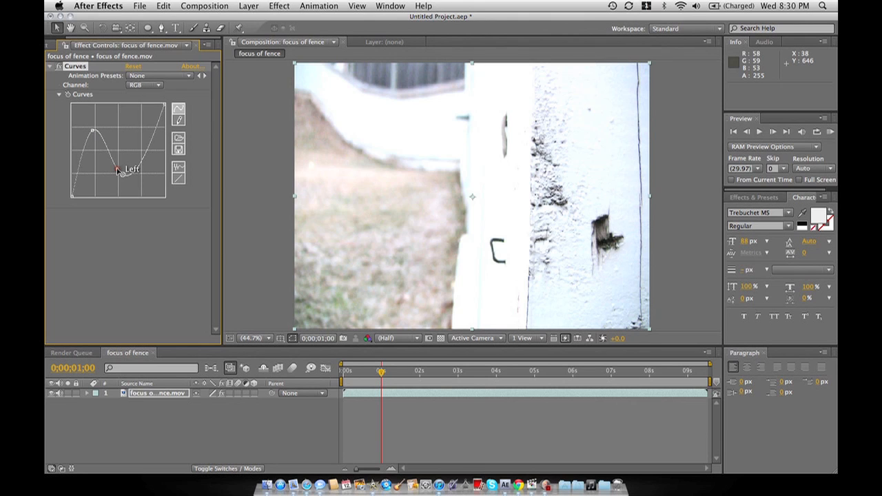
pyautogui.click(131, 132)
pyautogui.click(151, 153)
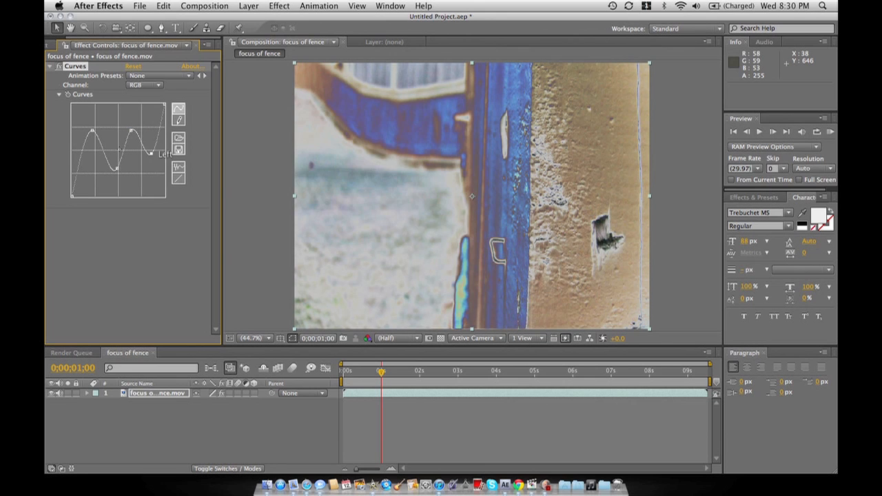
pyautogui.click(85, 150)
pyautogui.click(113, 147)
pyautogui.click(132, 147)
pyautogui.click(140, 161)
pyautogui.click(131, 163)
pyautogui.click(109, 184)
pyautogui.click(103, 172)
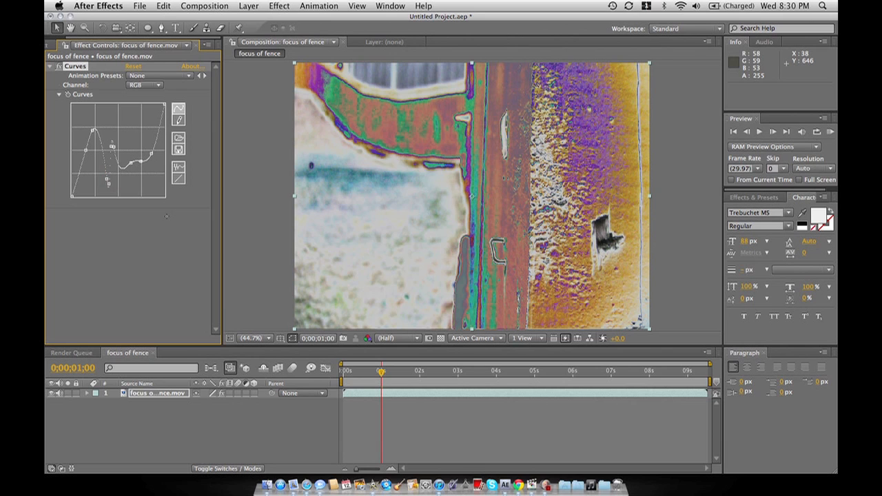
pyautogui.click(59, 67)
pyautogui.click(59, 67)
# - Undo all the RGB curve edits back to the straight diagonal
pyautogui.press('super+z')
pyautogui.press('super+z')
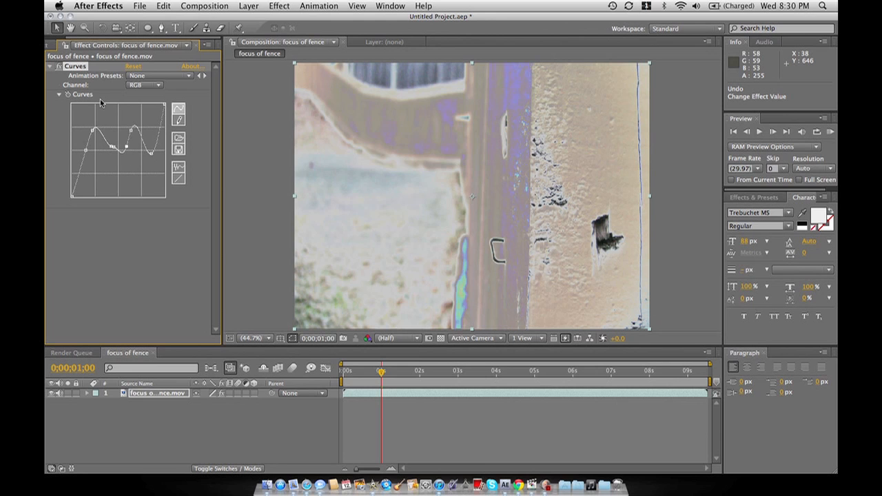
pyautogui.press('super+z')
pyautogui.press('super+z')
pyautogui.press('super+z')
pyautogui.press('super+z')
pyautogui.press('super+z')
pyautogui.press('super+z')
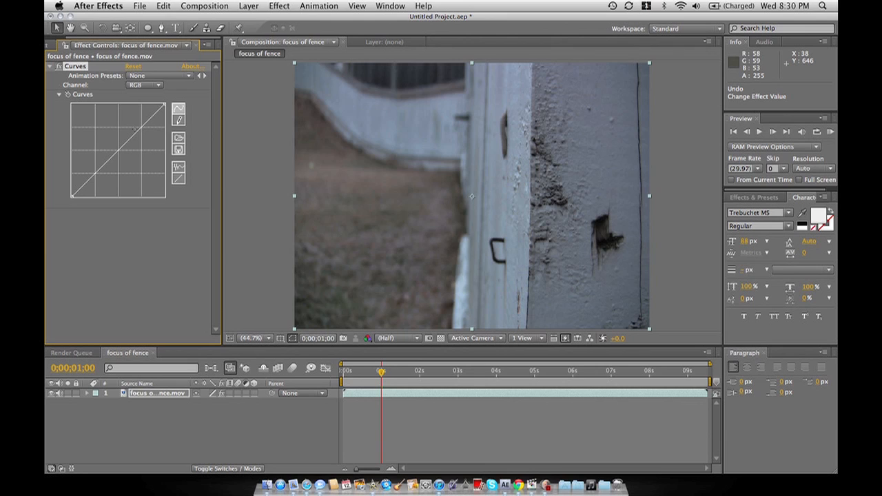
# - Shape the RGB curve into a gentle S by raising the highlights and lowering the shadows, and compare with the effect off
pyautogui.moveTo(135, 132); pyautogui.dragTo(134, 129)
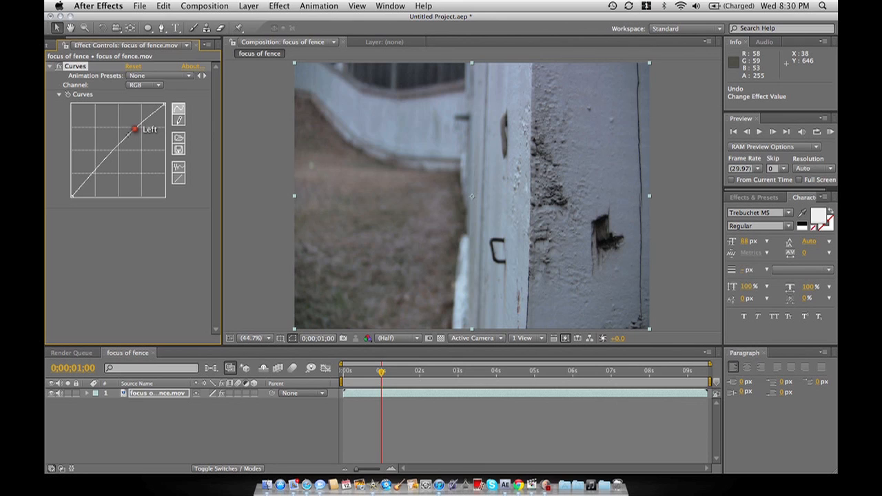
pyautogui.moveTo(99, 170); pyautogui.dragTo(99, 175)
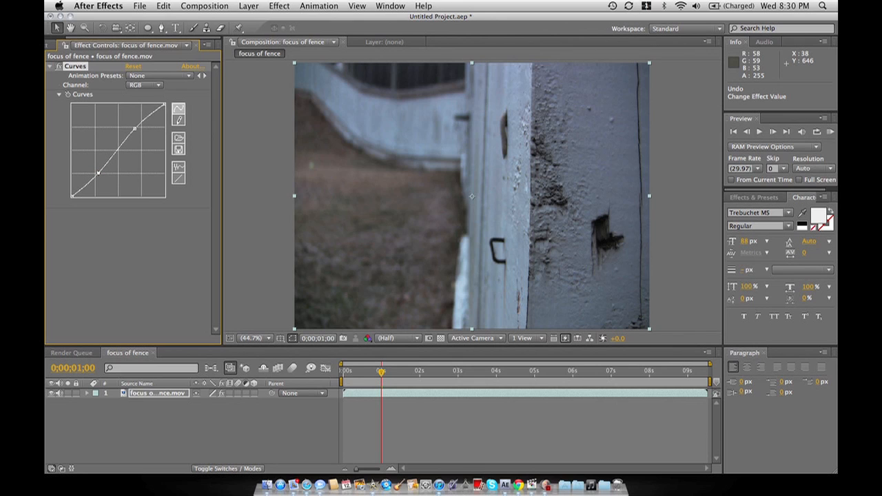
pyautogui.click(60, 67)
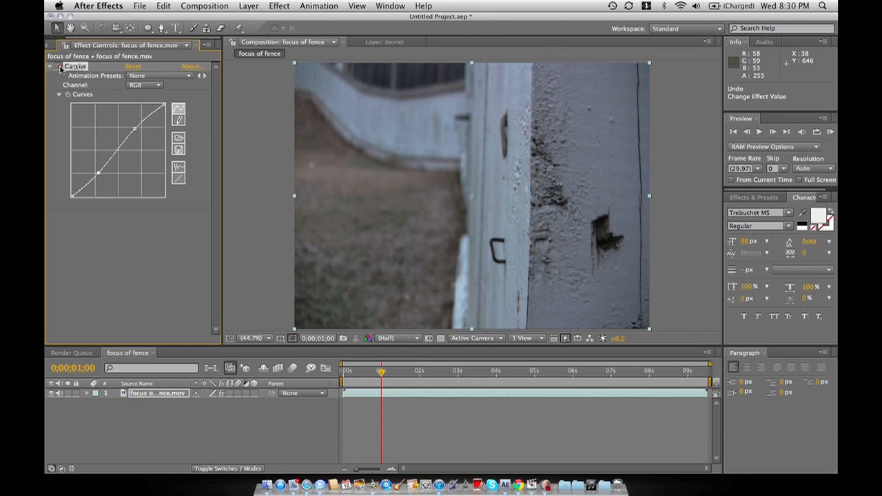
pyautogui.click(60, 67)
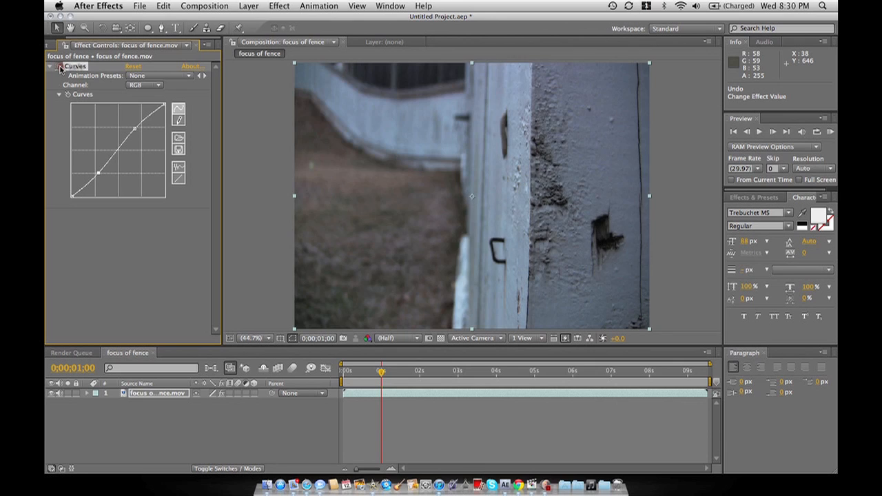
pyautogui.click(59, 67)
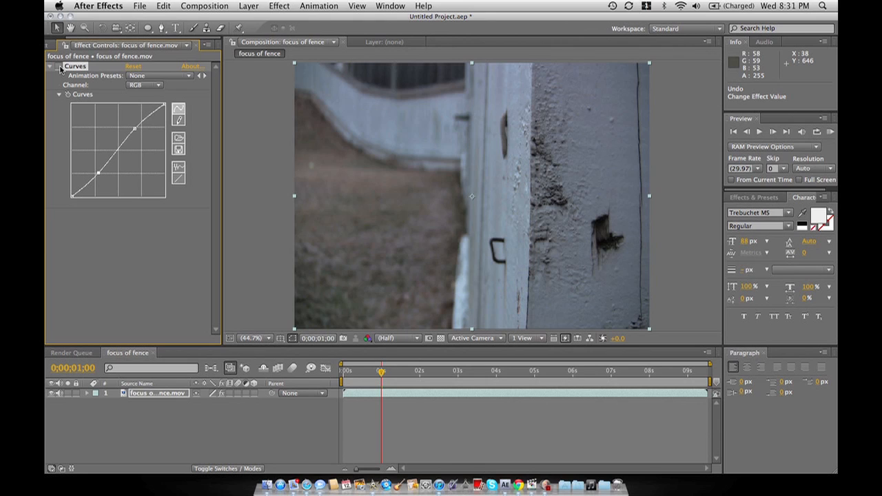
pyautogui.click(60, 69)
pyautogui.click(60, 69)
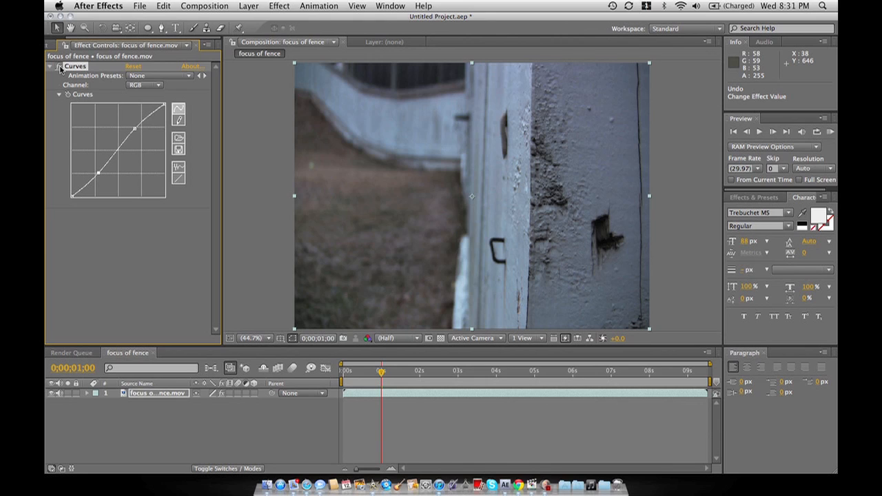
# - Shape the Red channel curve into a subtle S with one highlight and one shadow point, and compare with the effect off
pyautogui.click(157, 88)
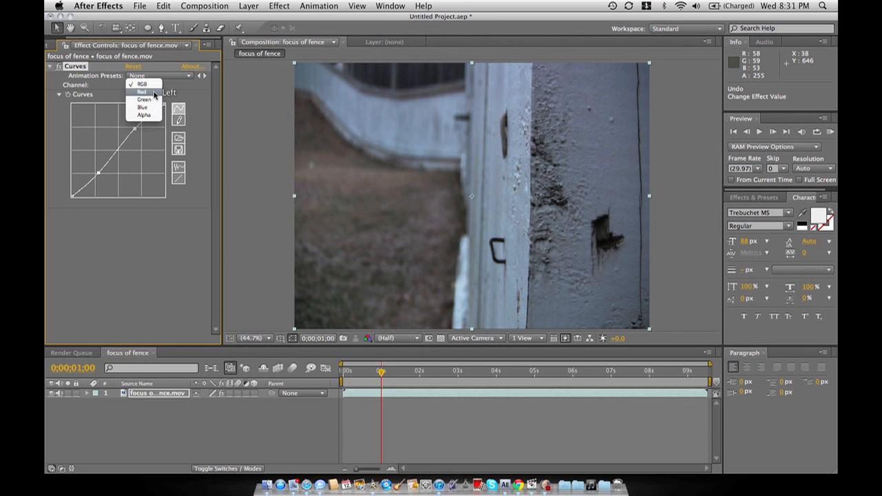
pyautogui.click(144, 92)
pyautogui.click(138, 128)
pyautogui.click(101, 174)
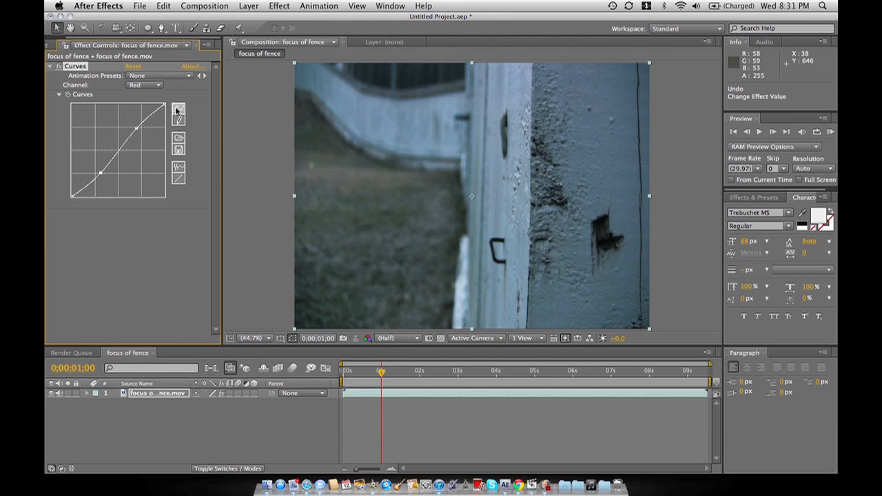
pyautogui.moveTo(100, 173); pyautogui.dragTo(101, 170)
pyautogui.click(58, 67)
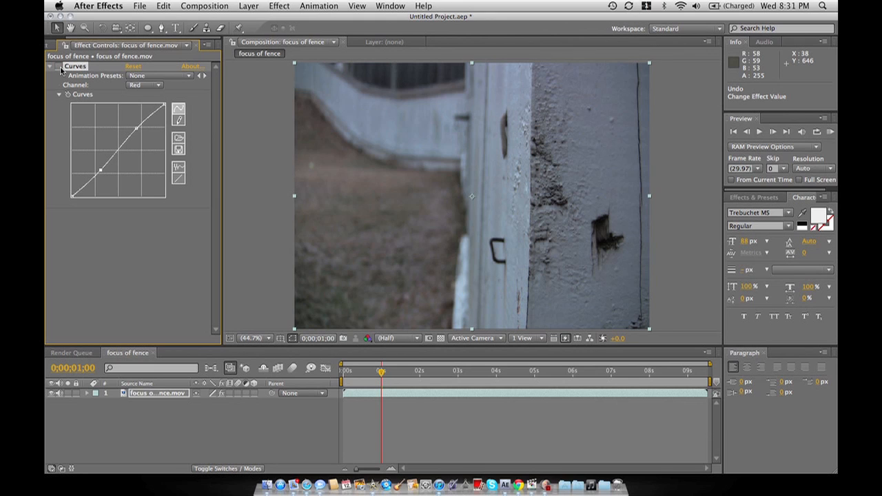
pyautogui.click(59, 67)
# - Shape the Green channel curve into a subtle S, slightly raising the highlight point and lowering the shadow point
pyautogui.click(142, 85)
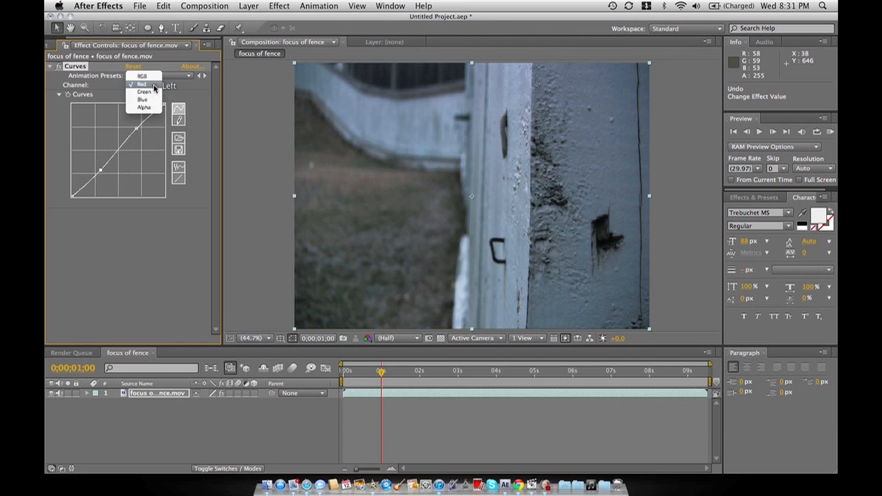
pyautogui.click(141, 90)
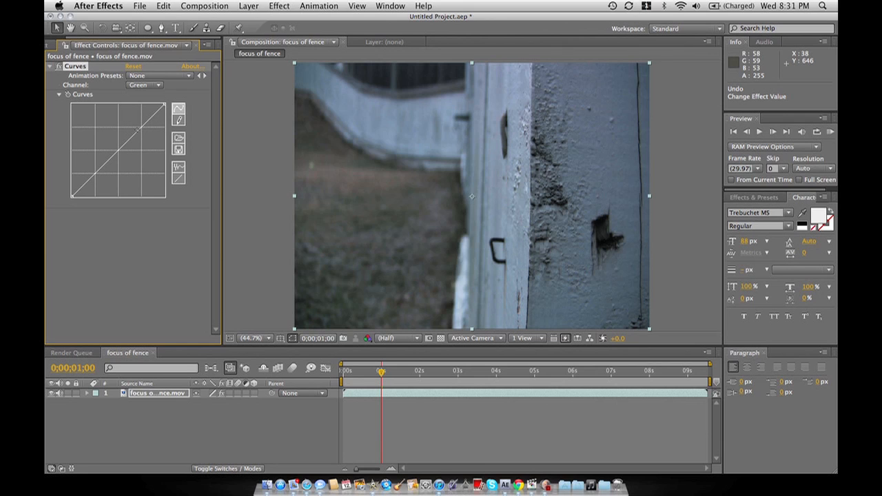
pyautogui.moveTo(137, 131); pyautogui.dragTo(136, 127)
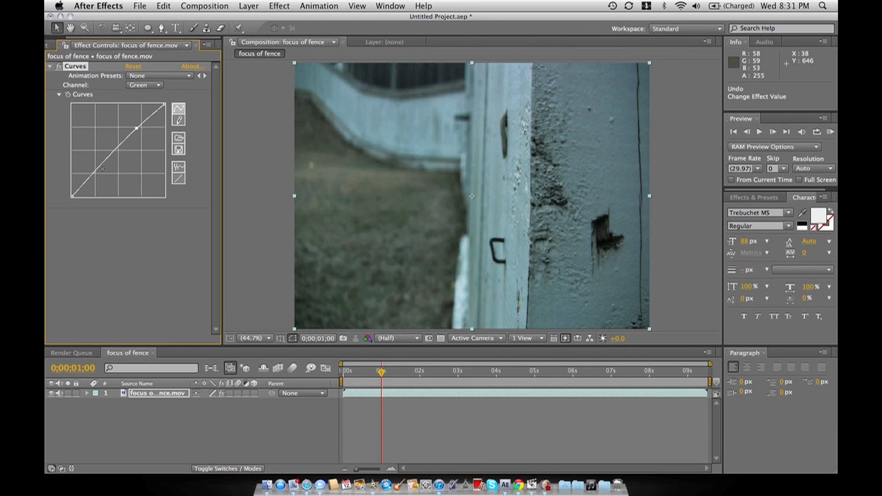
pyautogui.moveTo(100, 170); pyautogui.dragTo(100, 172)
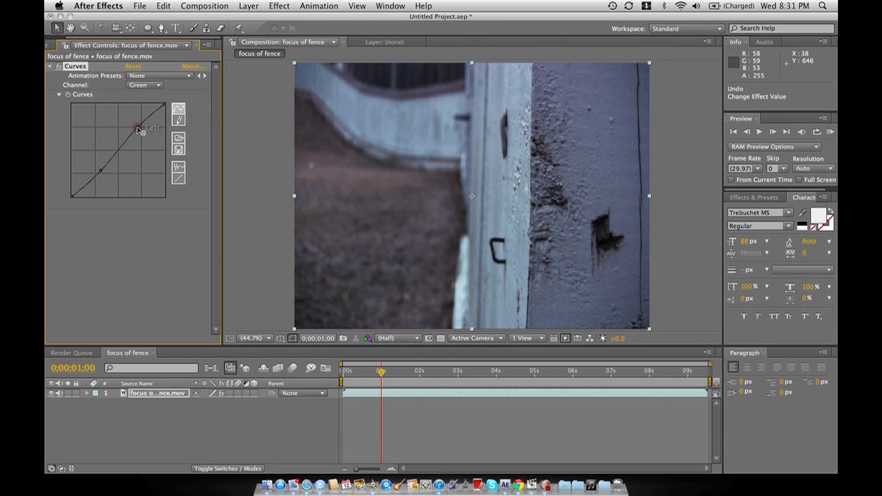
pyautogui.moveTo(138, 129); pyautogui.dragTo(138, 127)
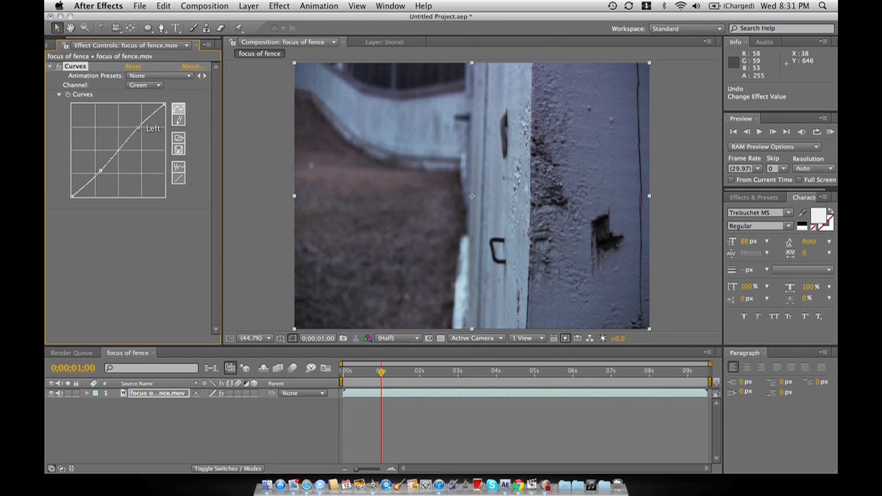
pyautogui.moveTo(100, 171); pyautogui.dragTo(98, 172)
# - Shape the Blue channel curve into a subtle S with one highlight and one shadow point, and compare with the effect off
pyautogui.click(144, 85)
pyautogui.click(150, 93)
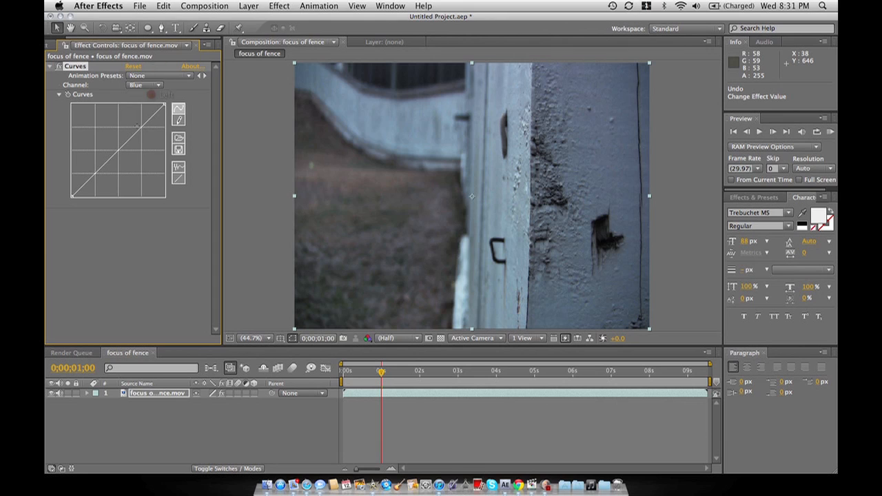
pyautogui.click(138, 126)
pyautogui.click(99, 172)
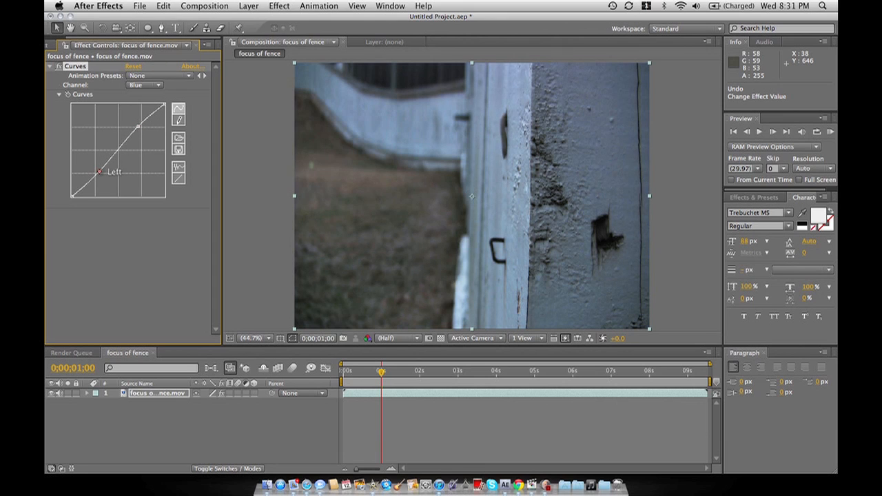
pyautogui.click(59, 67)
pyautogui.click(59, 66)
# - Apply the Hue/Saturation color correction effect to the focus of fence clip
pyautogui.click(285, 5)
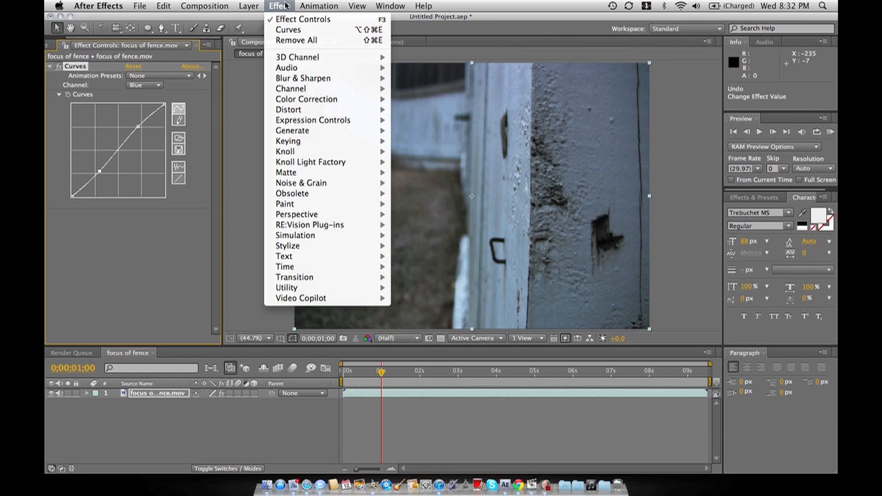
pyautogui.click(177, 221)
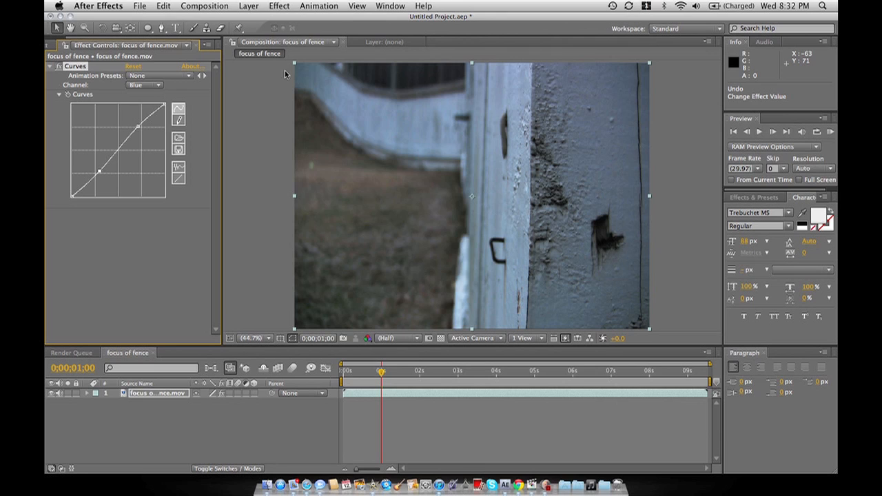
pyautogui.click(278, 7)
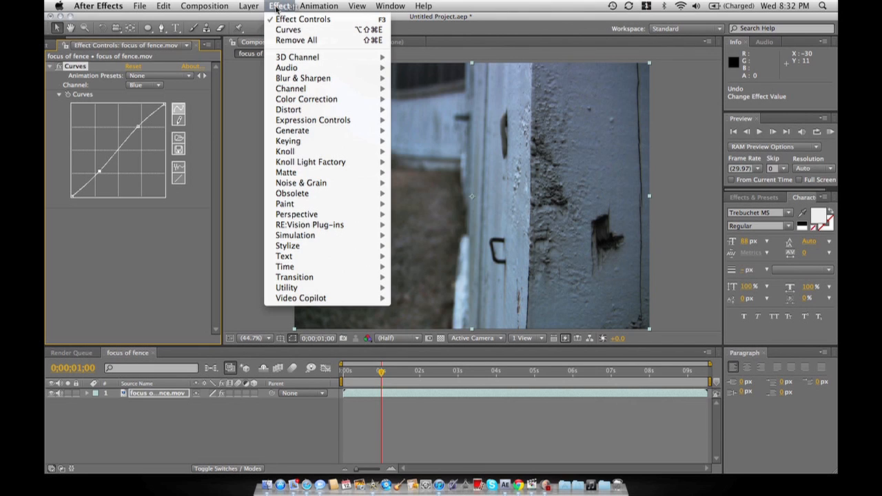
pyautogui.moveTo(330, 101)
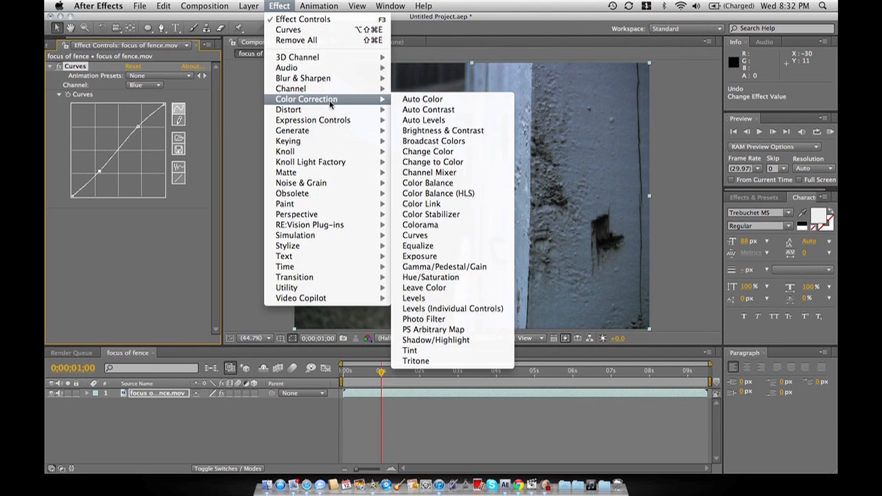
pyautogui.click(437, 278)
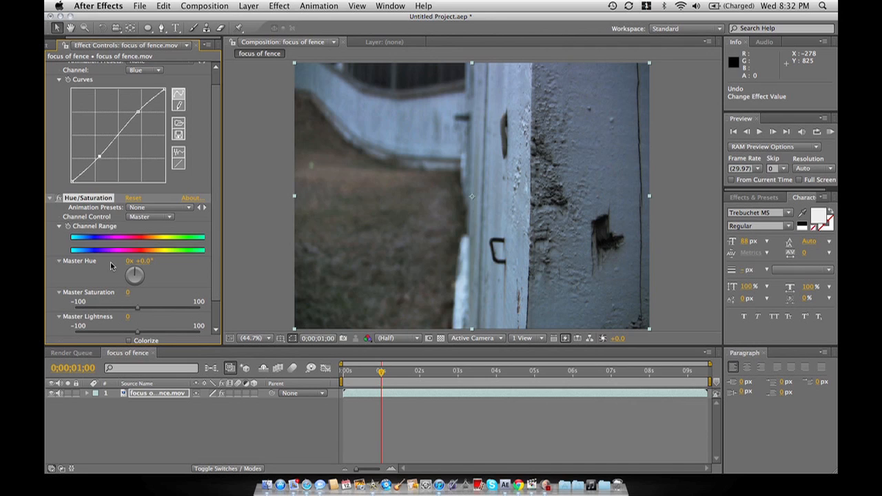
# - Try different Master Saturation amounts, settle on -20, and compare the clip with Hue/Saturation switched off
pyautogui.moveTo(138, 308); pyautogui.dragTo(117, 308)
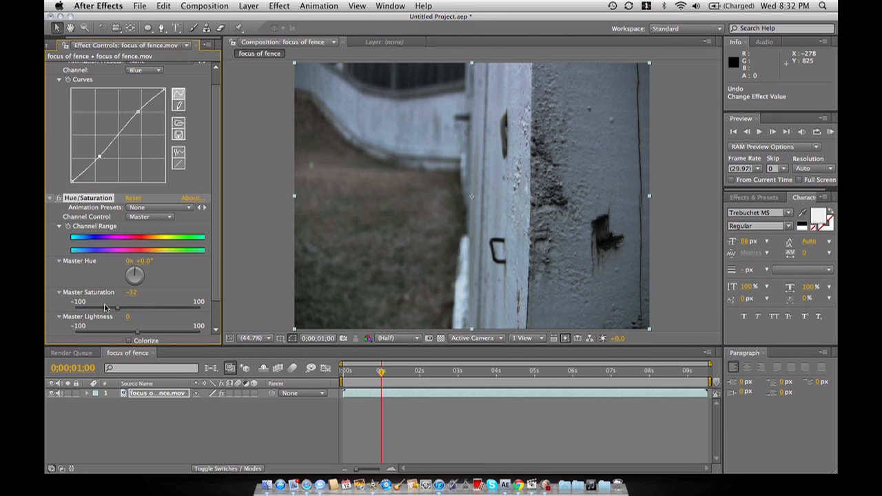
pyautogui.moveTo(117, 307); pyautogui.dragTo(138, 311)
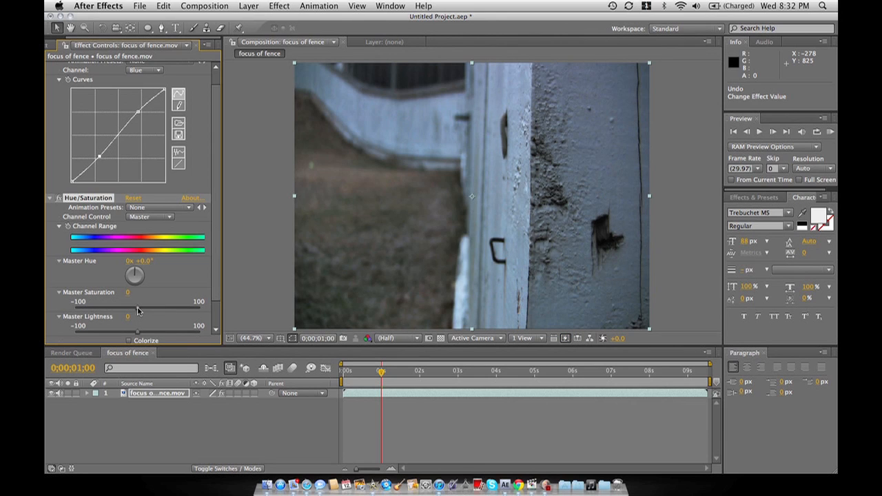
pyautogui.moveTo(137, 311)
pyautogui.mouseDown()
pyautogui.moveTo(150, 311)
pyautogui.moveTo(137, 310)
pyautogui.mouseUp()
pyautogui.moveTo(137, 309); pyautogui.dragTo(131, 311)
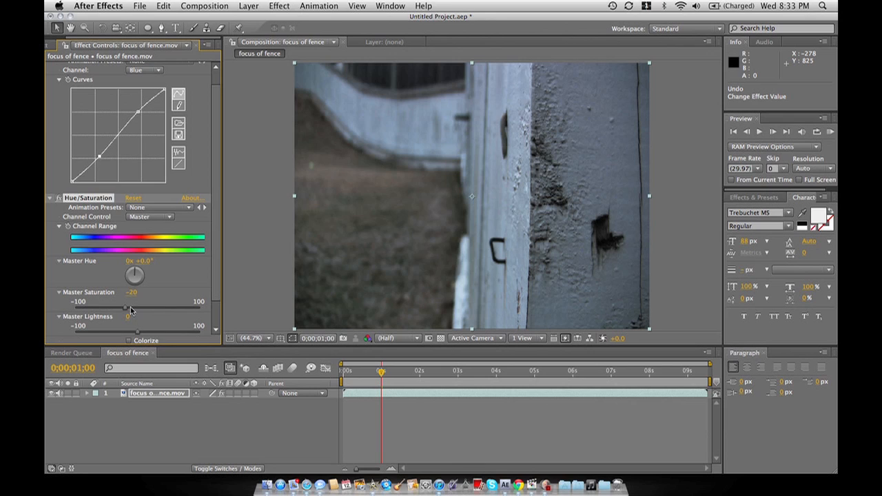
pyautogui.click(58, 200)
# - Apply the Levels effect to the clip and raise its Input Black to 11.0 on the RGB channel
pyautogui.click(280, 8)
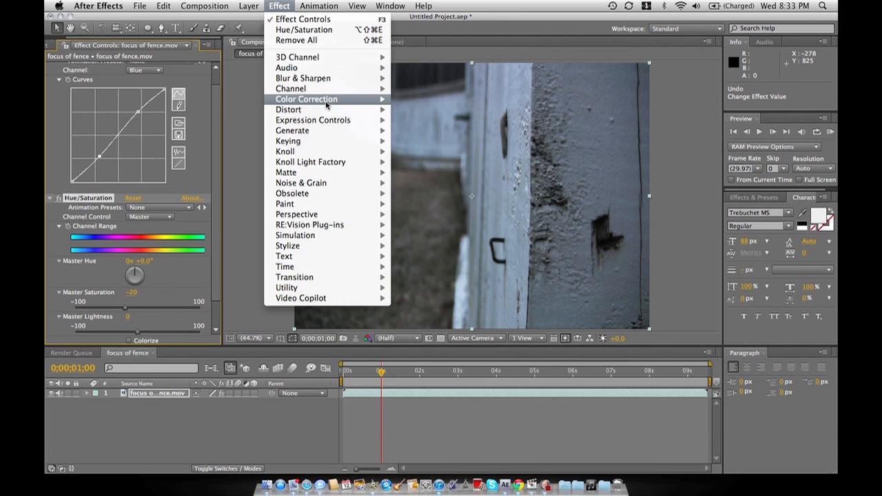
pyautogui.moveTo(326, 104)
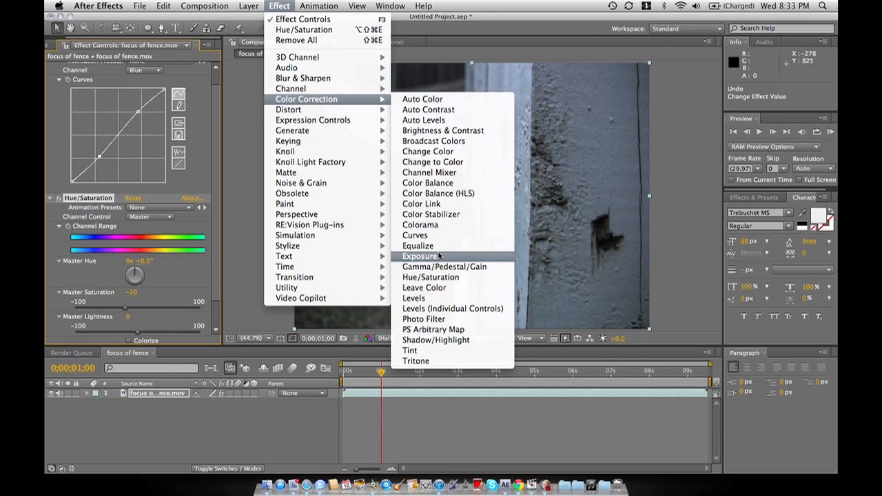
pyautogui.click(426, 298)
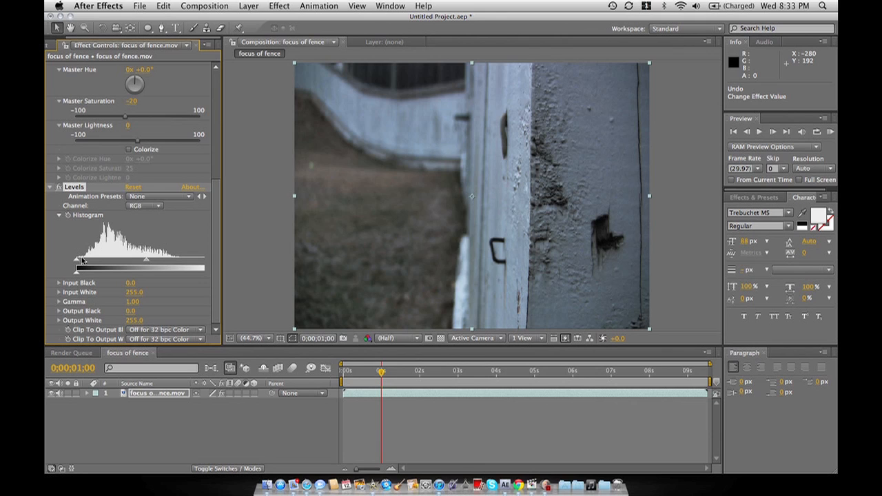
pyautogui.moveTo(81, 260)
pyautogui.mouseDown()
pyautogui.moveTo(97, 260)
pyautogui.moveTo(80, 260)
pyautogui.mouseUp()
pyautogui.moveTo(87, 260)
pyautogui.mouseDown()
pyautogui.moveTo(138, 259)
pyautogui.moveTo(79, 263)
pyautogui.mouseUp()
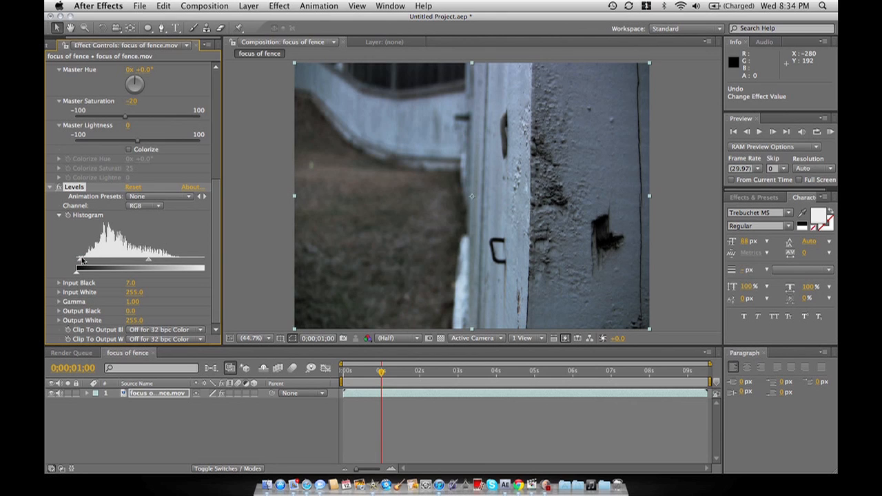
pyautogui.moveTo(82, 259); pyautogui.dragTo(82, 260)
# - Go to 0;00;06;25 and compare the frame with the Levels effect on and off
pyautogui.click(604, 370)
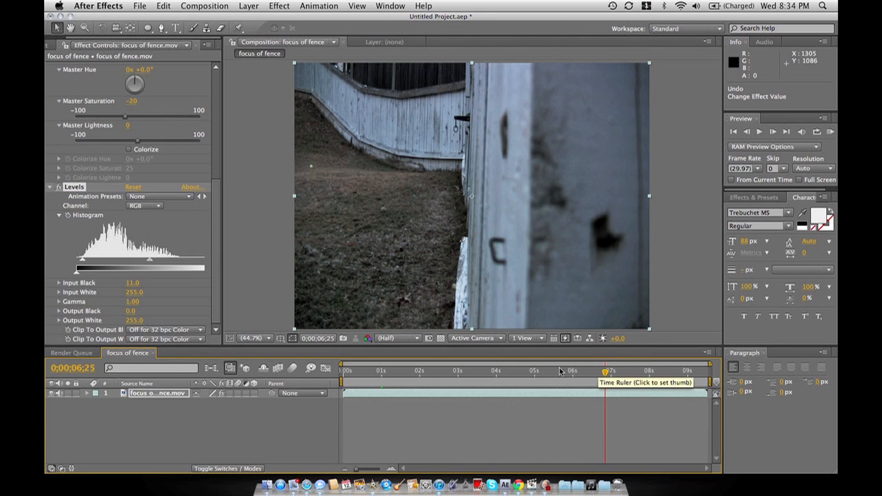
pyautogui.click(58, 189)
pyautogui.click(58, 189)
pyautogui.click(57, 189)
pyautogui.click(58, 189)
pyautogui.click(58, 189)
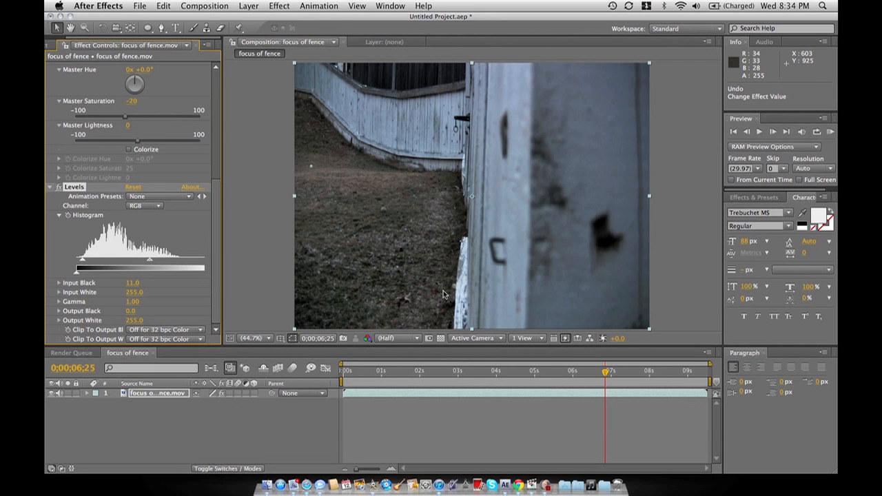
# - Return to 0;00;00;29 and compare the frame with the Curves and Hue/Saturation effects each switched off and on
pyautogui.click(485, 371)
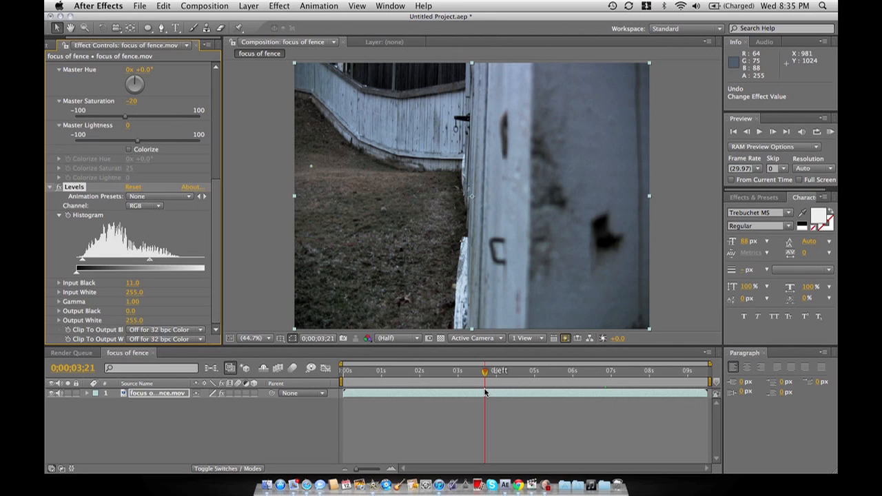
pyautogui.click(380, 372)
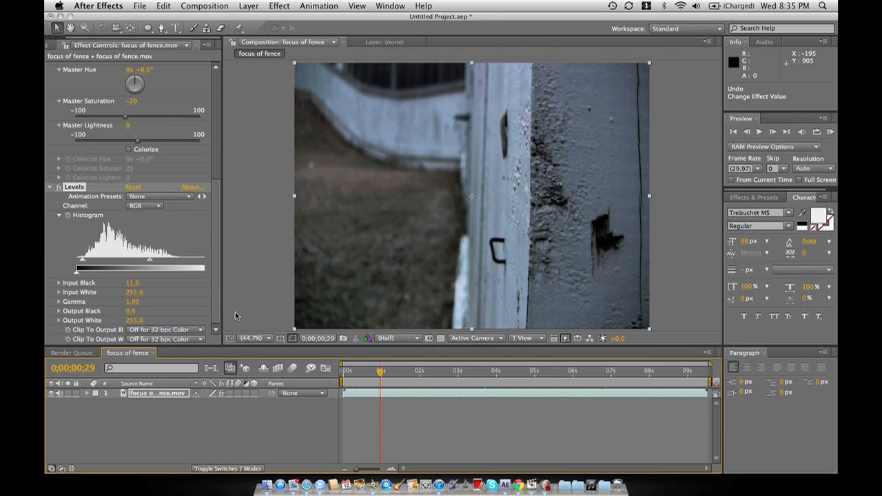
pyautogui.scroll(5, 143, 190)
pyautogui.click(59, 67)
pyautogui.click(59, 66)
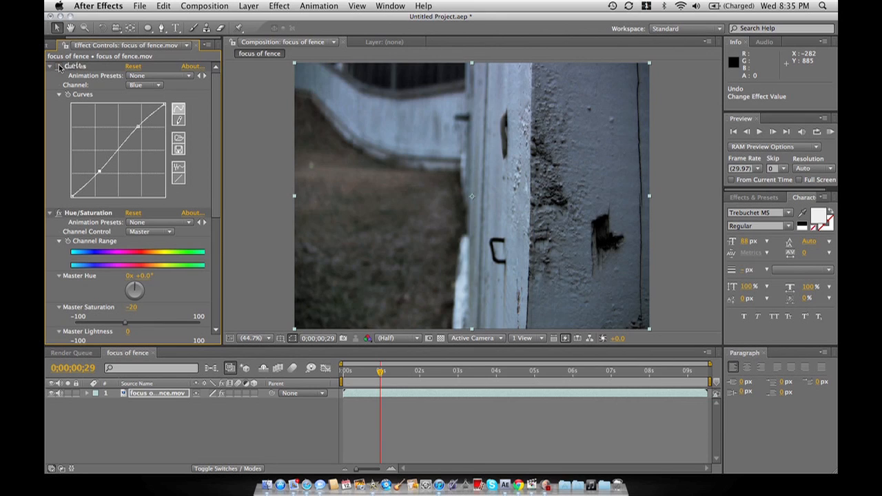
pyautogui.click(59, 66)
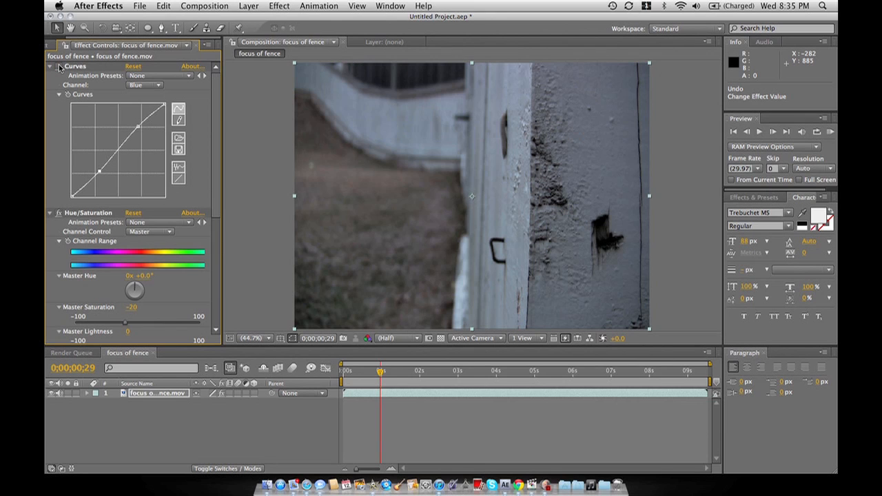
pyautogui.click(58, 214)
pyautogui.click(58, 215)
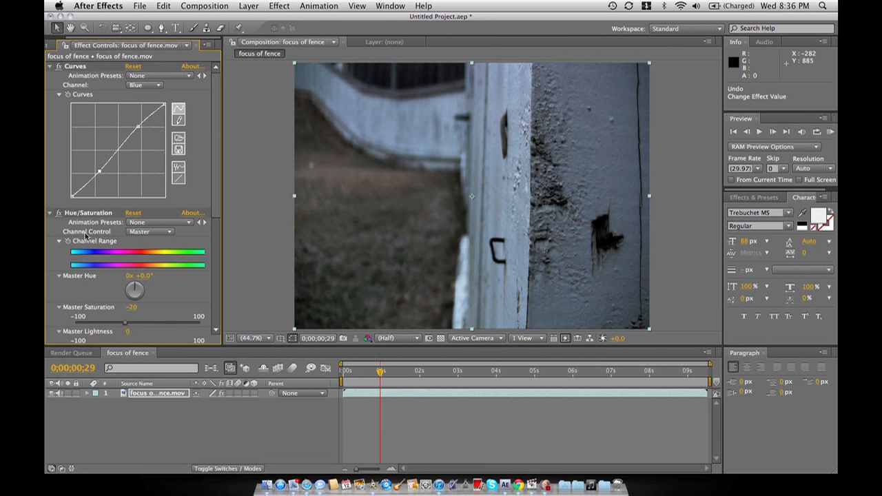
# - Compare the frame at 0;00;00;29 with Levels on and off, and review the settings of all three effects
pyautogui.scroll(-4, 98, 247)
pyautogui.scroll(-2, 99, 247)
pyautogui.click(60, 245)
pyautogui.click(61, 245)
pyautogui.click(60, 245)
pyautogui.click(61, 245)
pyautogui.click(61, 245)
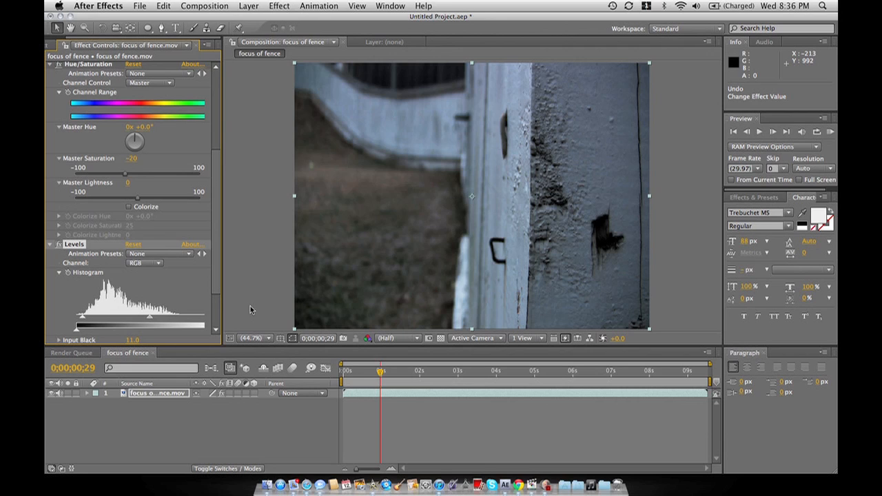
pyautogui.scroll(-2, 212, 237)
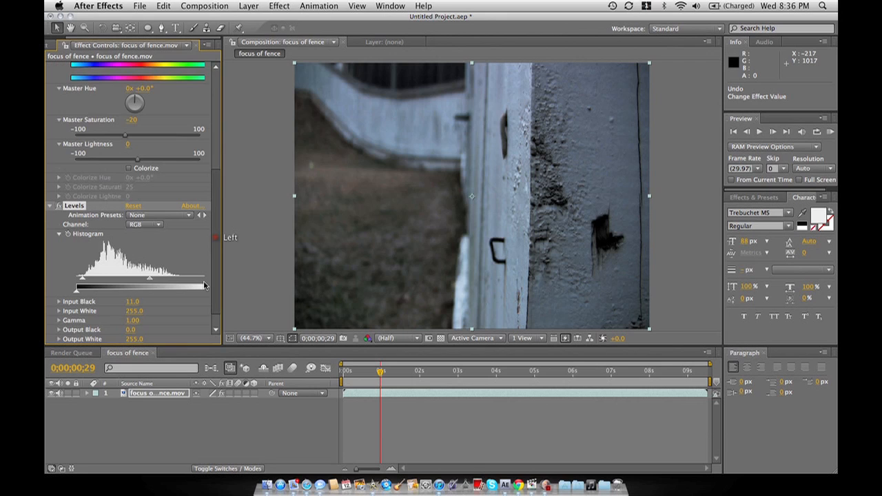
pyautogui.scroll(7, 207, 172)
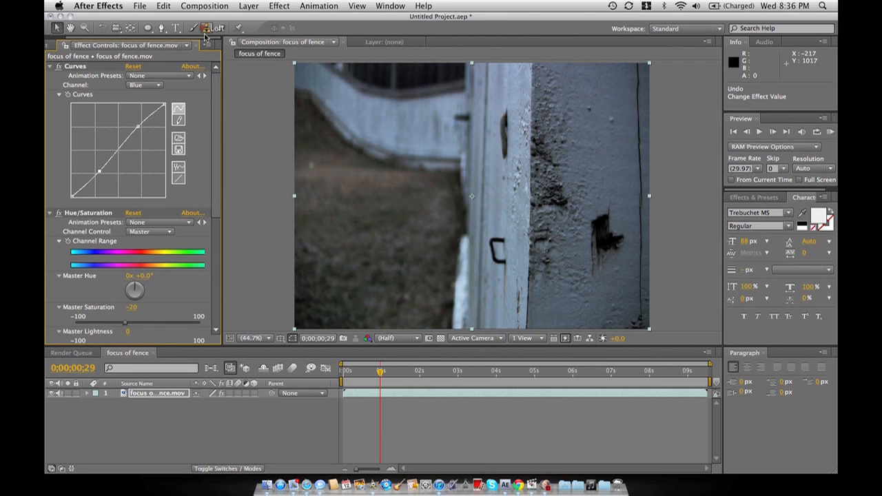